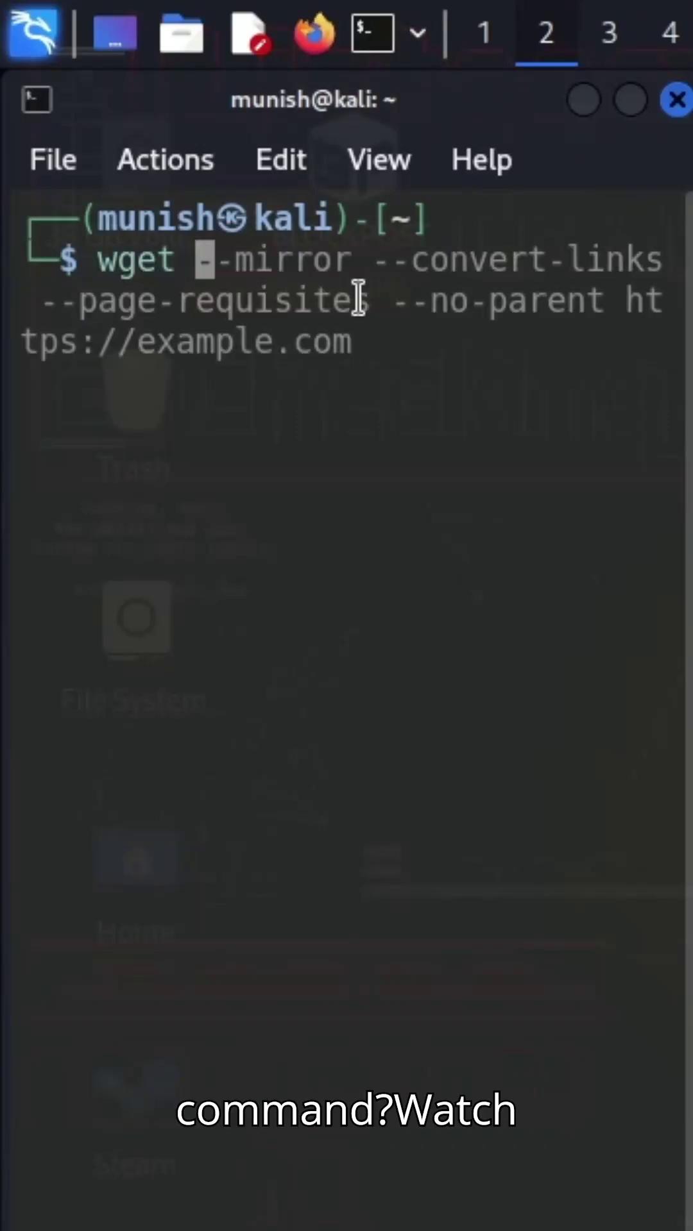
type("--mirro")
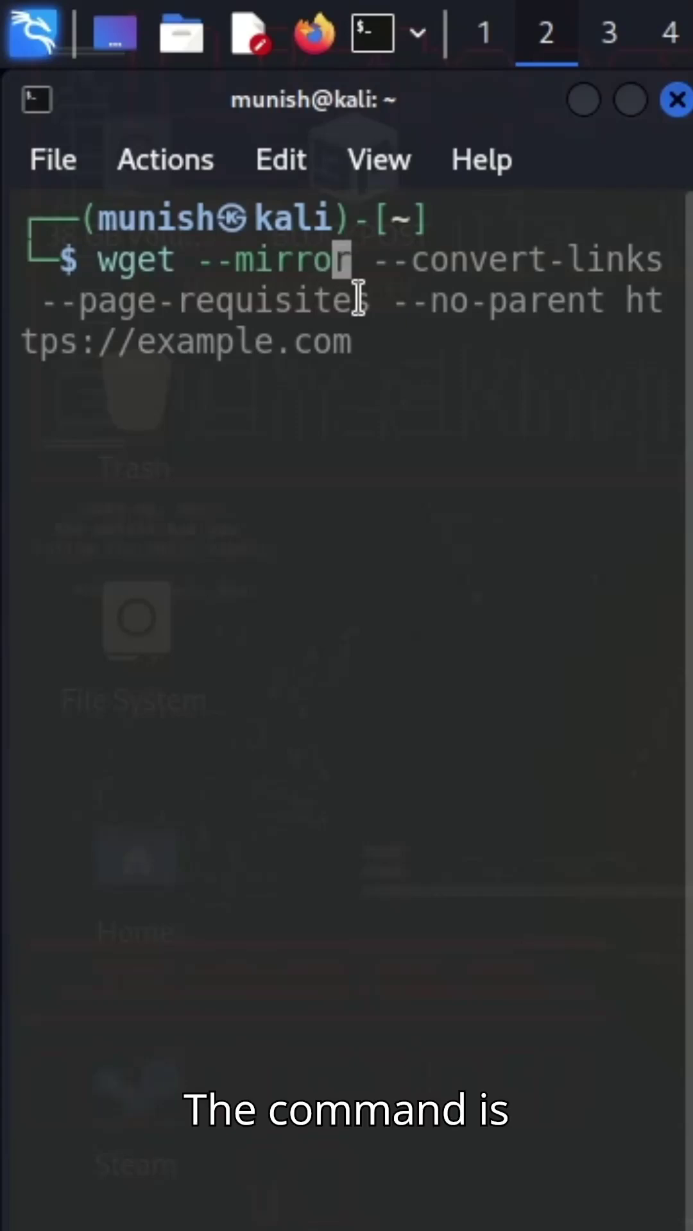
type("r -co")
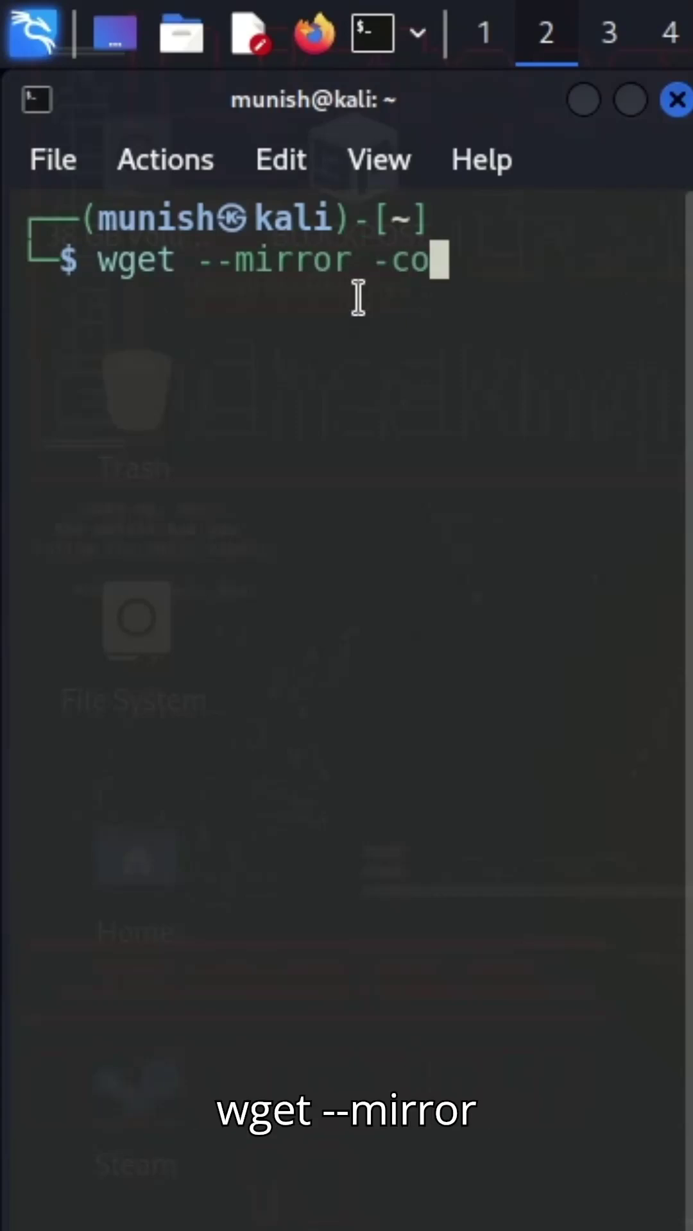
key("BackSpace")
key("BackSpace")
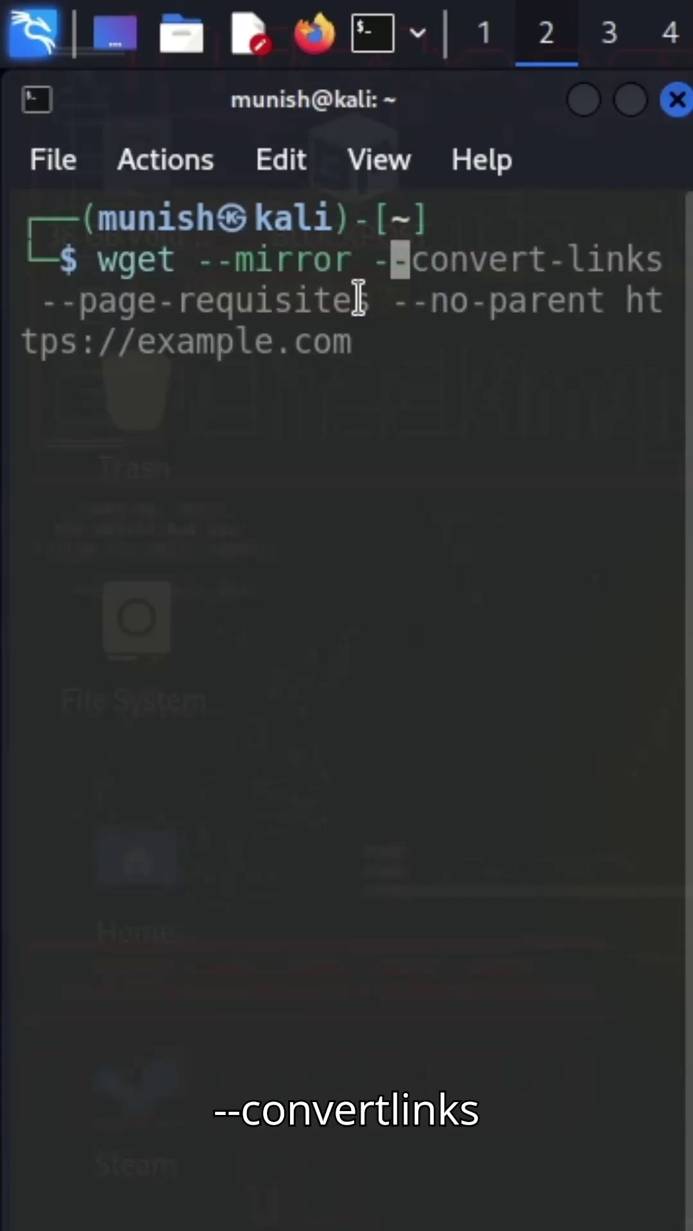
type("-con")
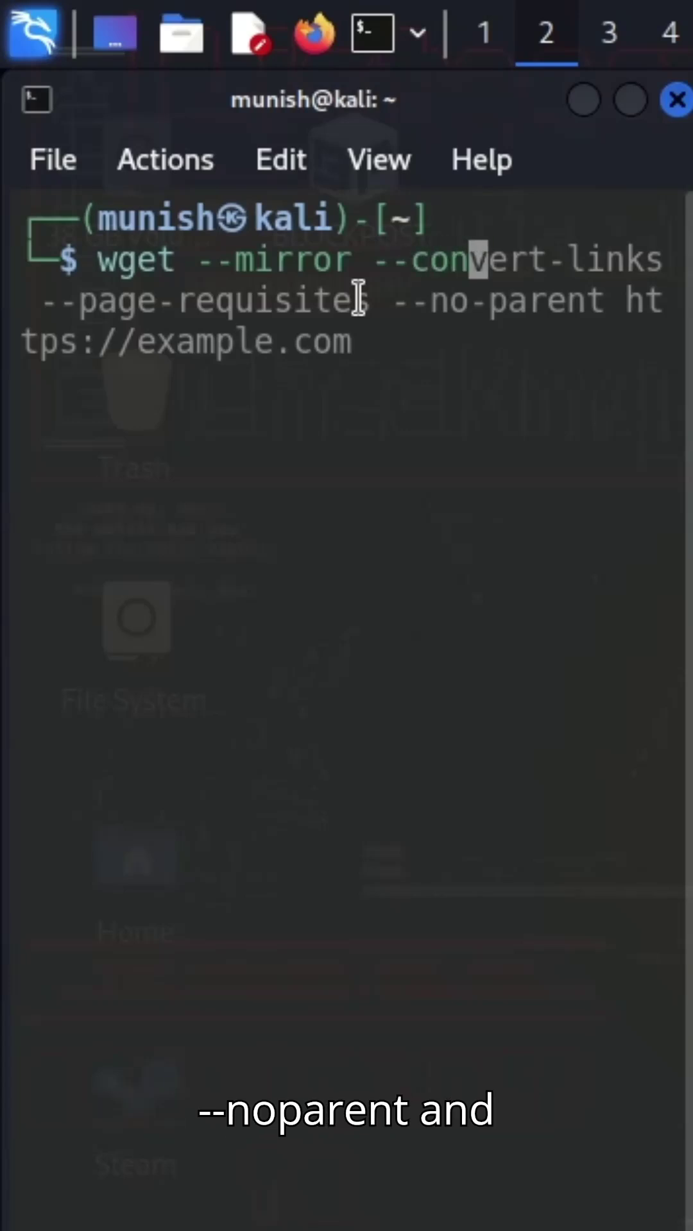
type("vert")
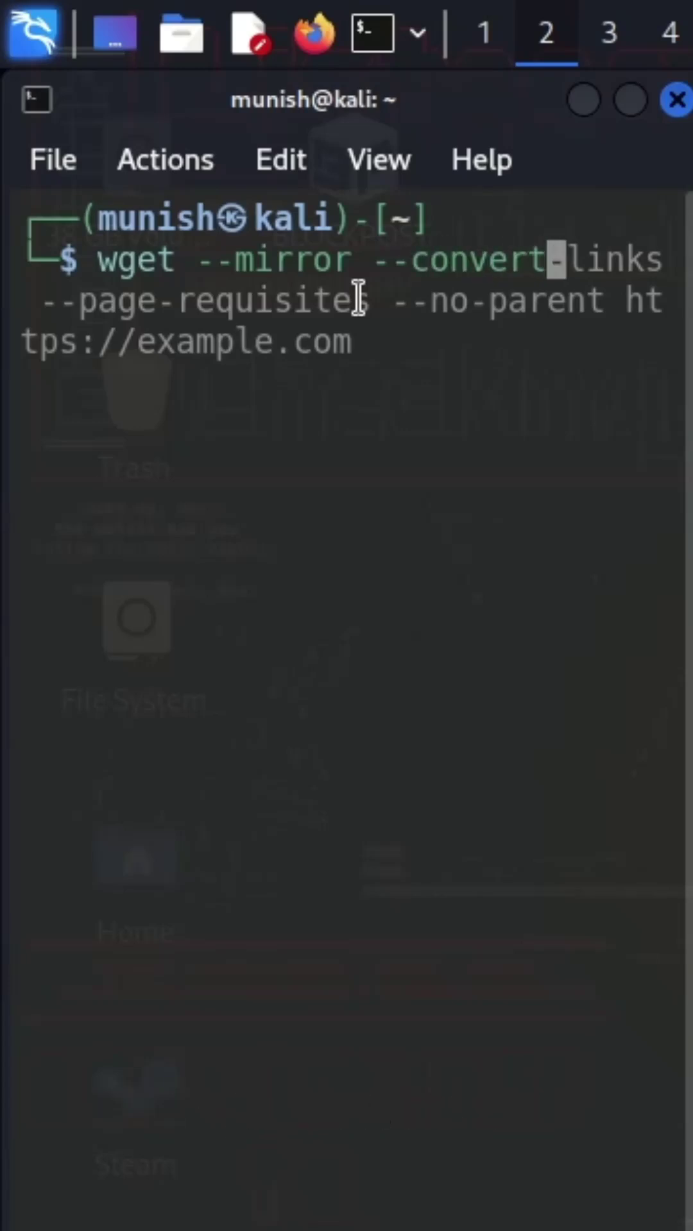
type("-link")
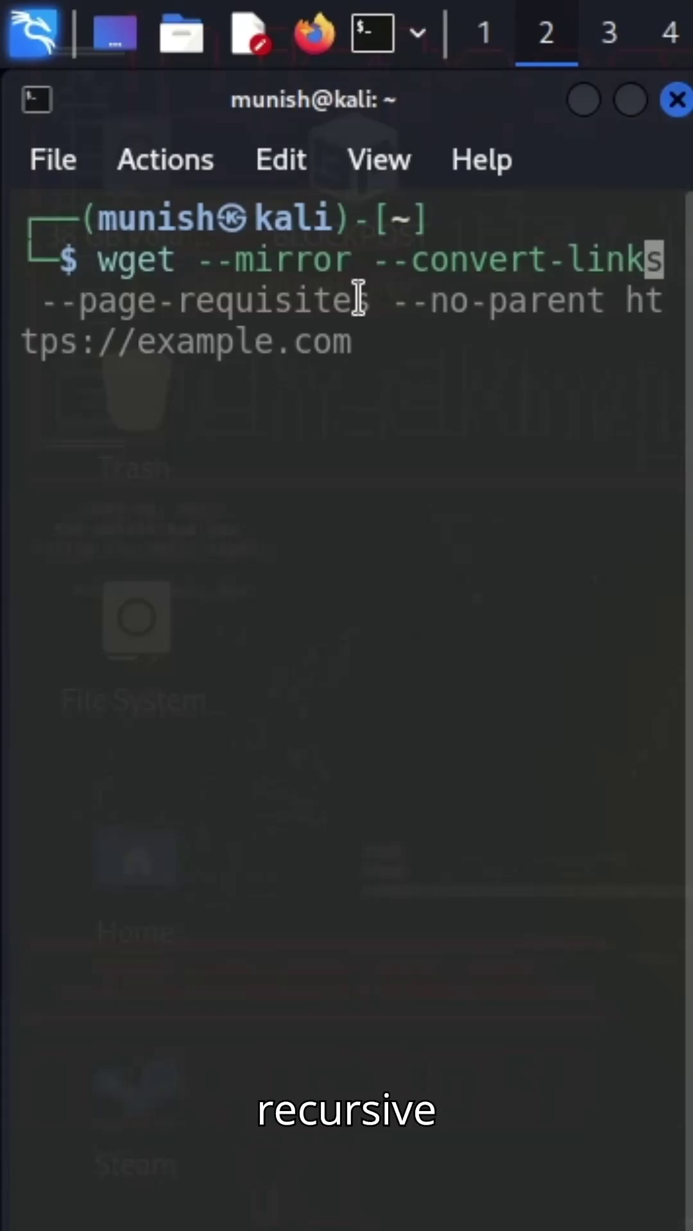
type("s --")
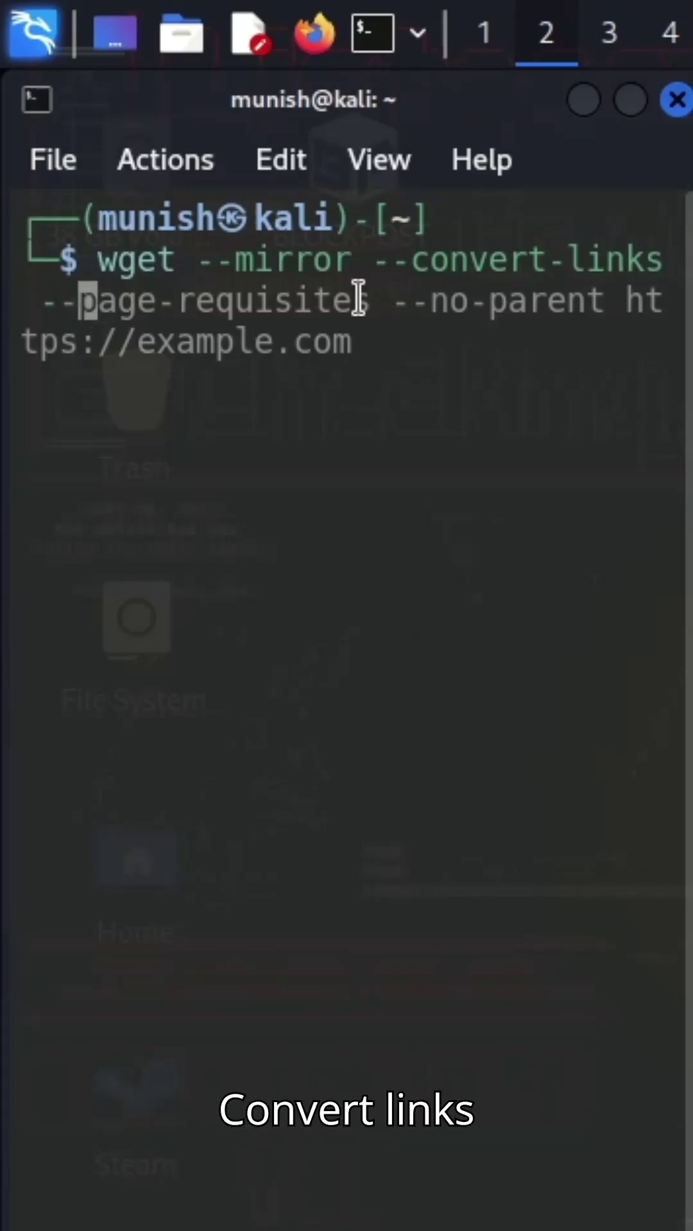
type("pag")
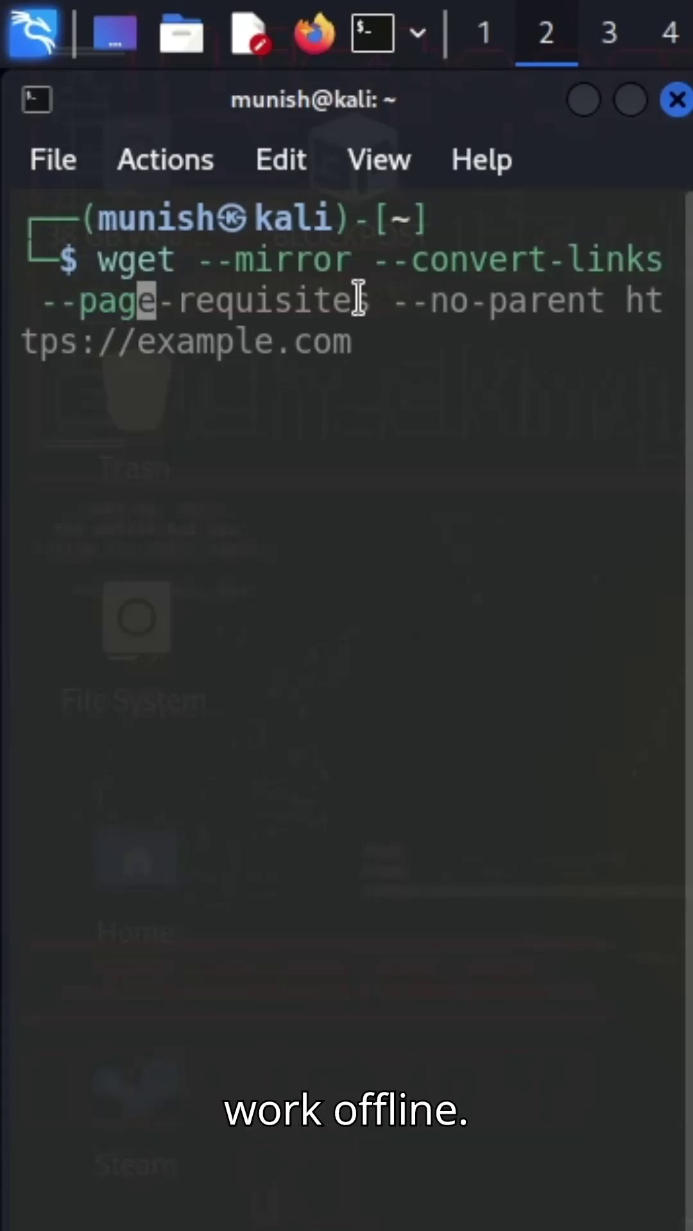
type("e-")
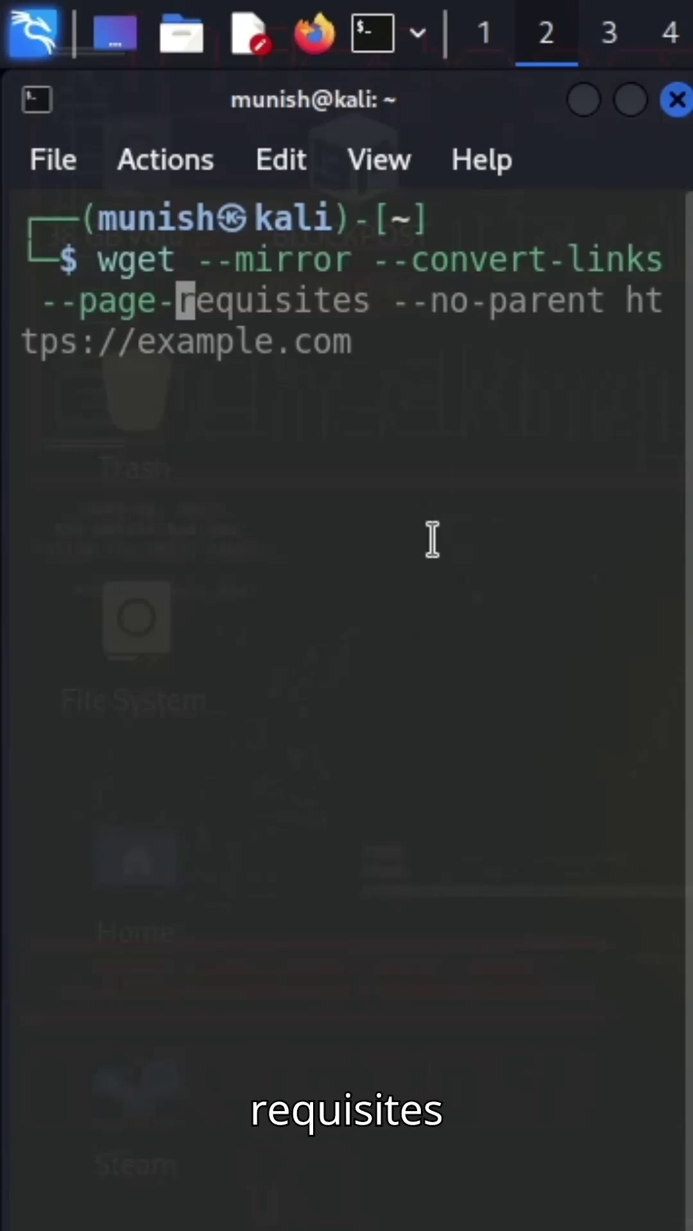
type("req")
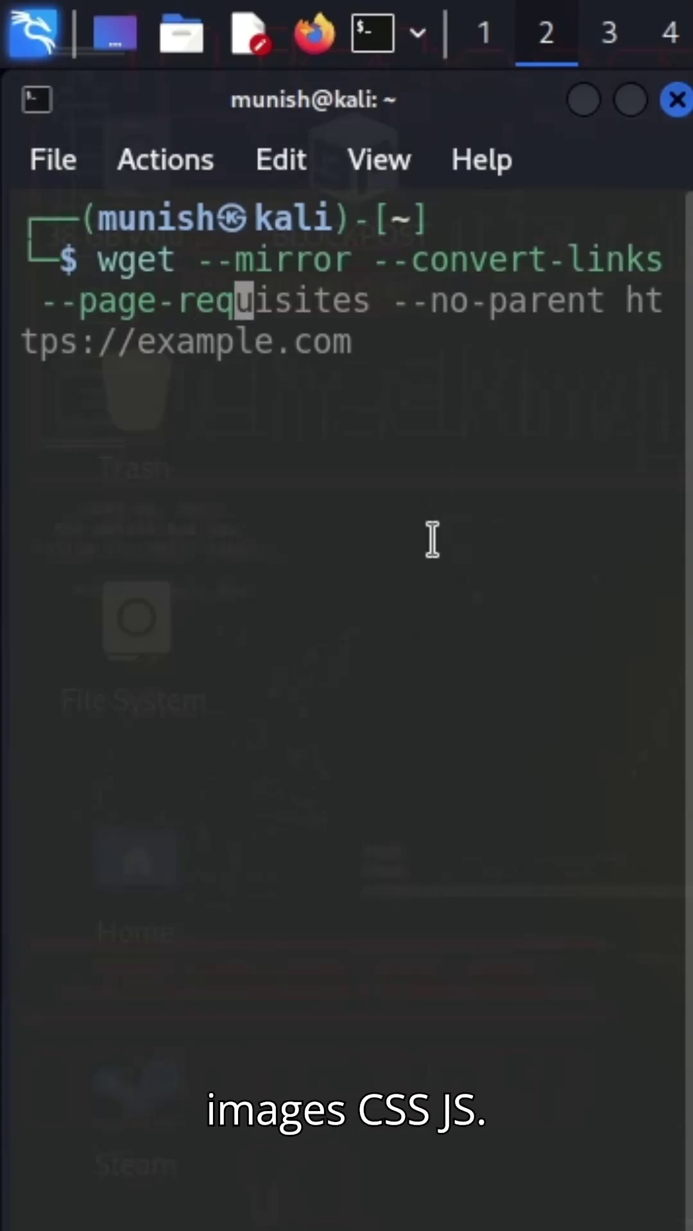
type("uisi")
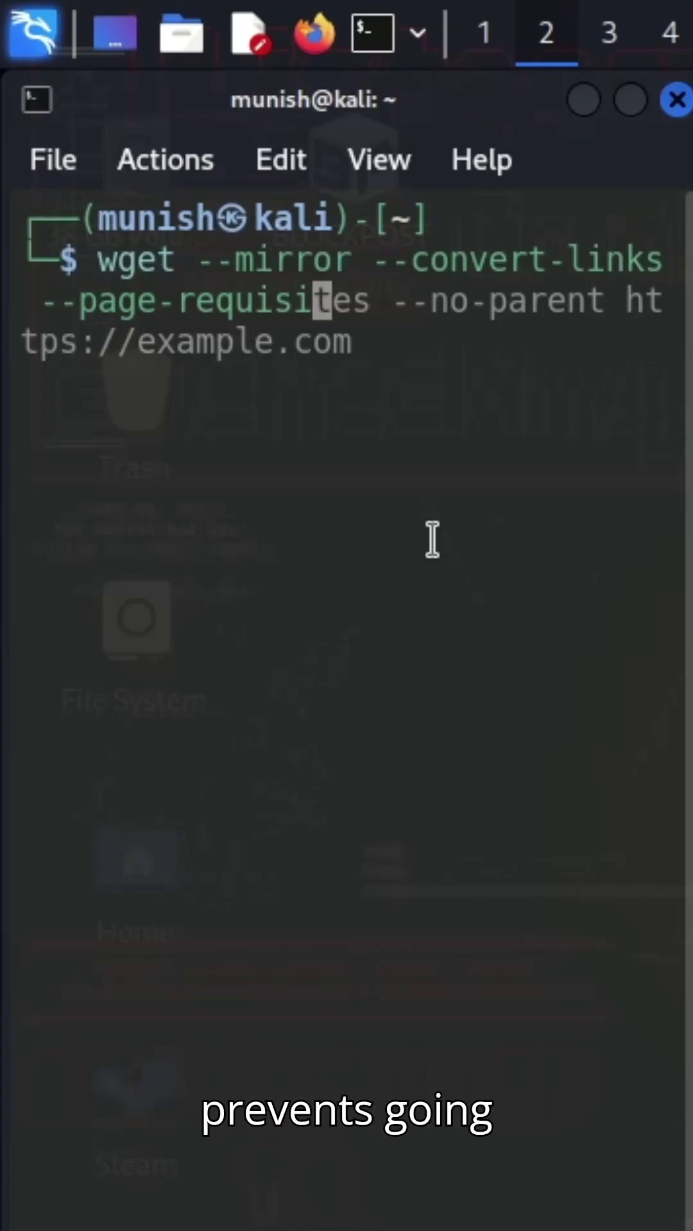
type("tes")
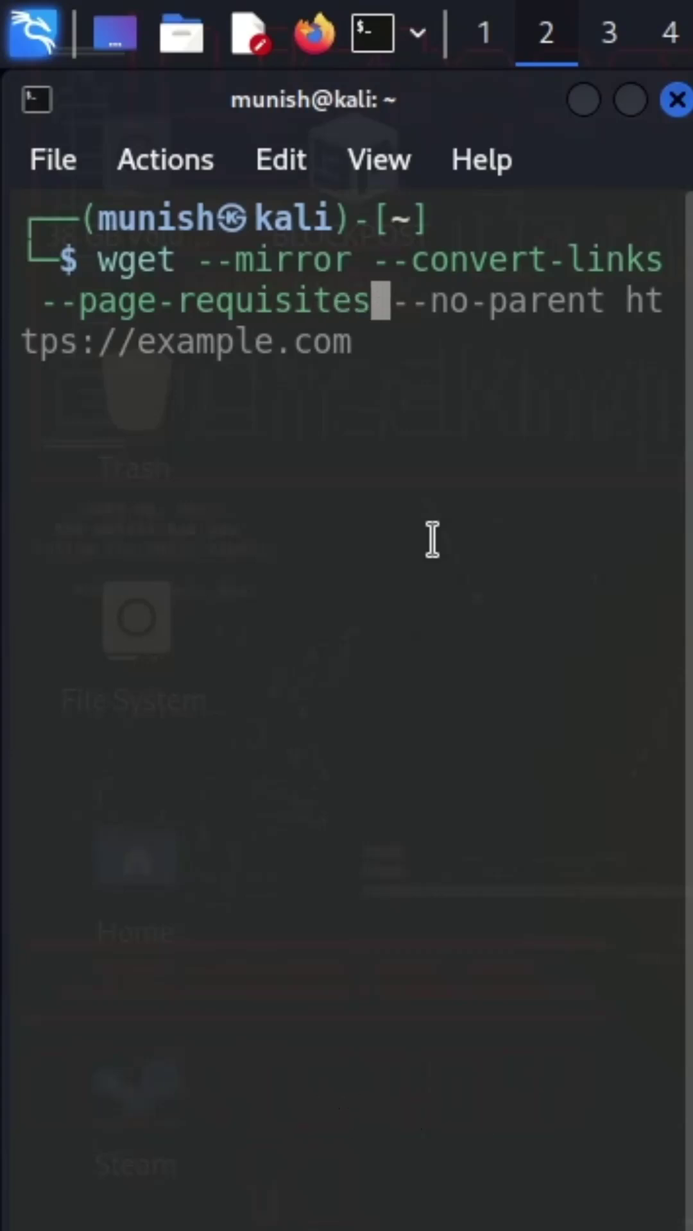
type(" --no")
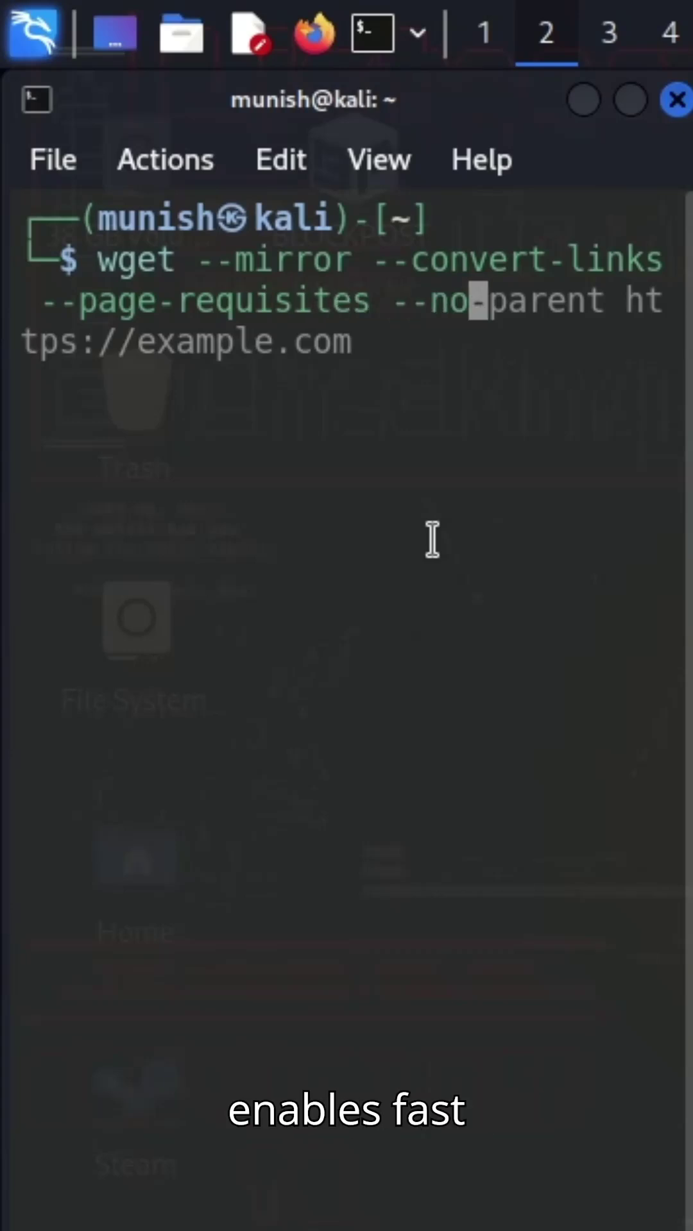
type("-parent ")
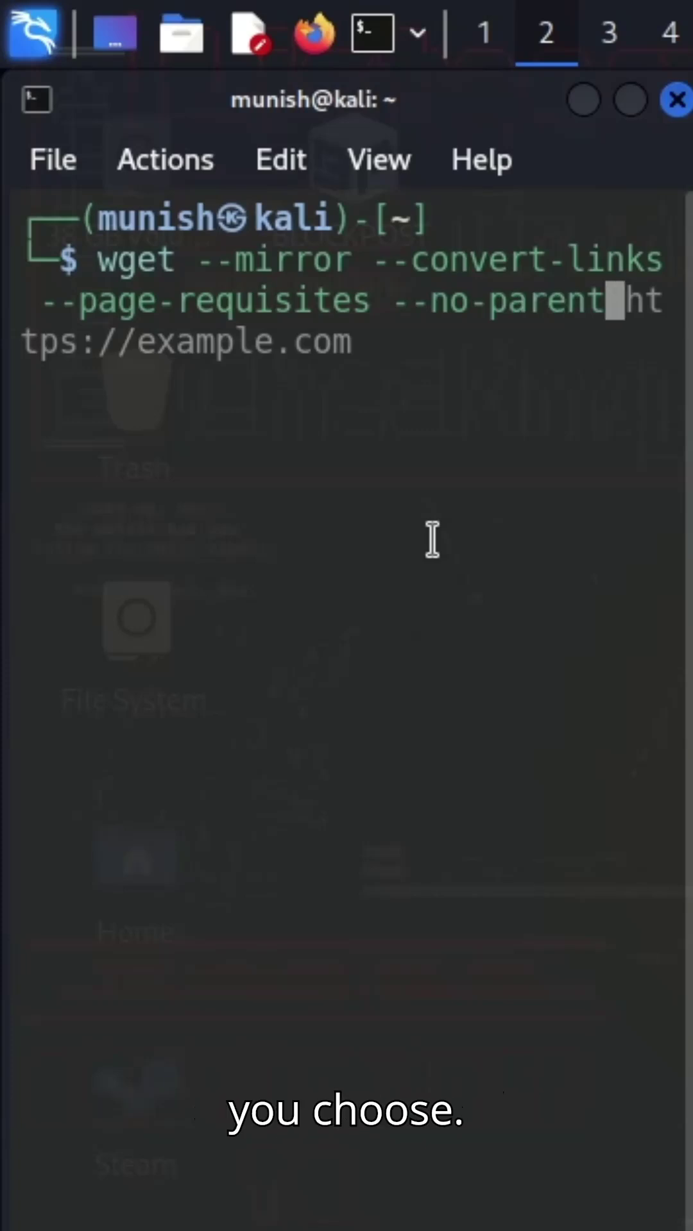
type("ht")
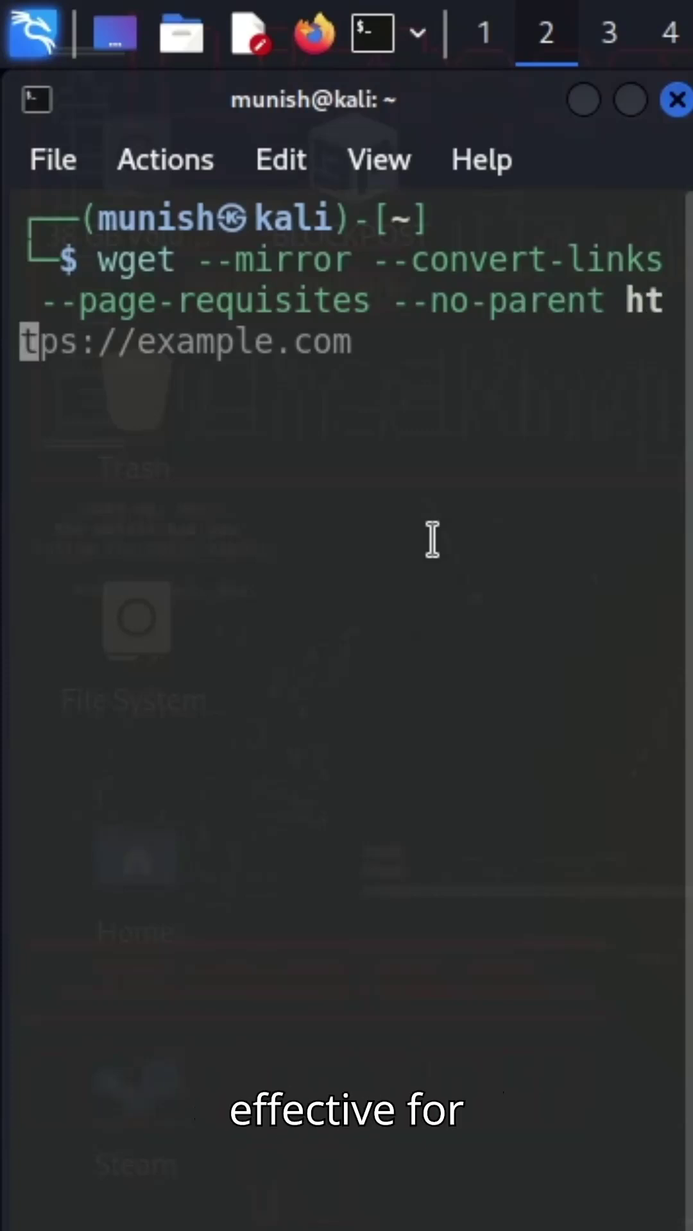
type("tps")
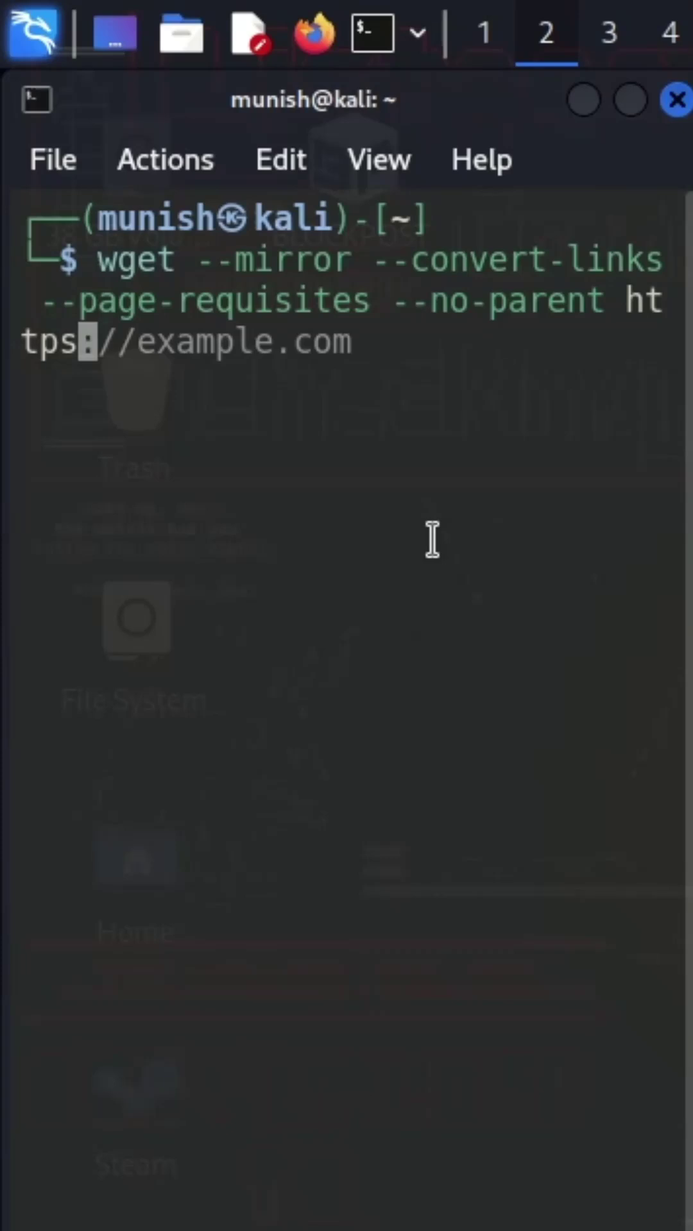
type("://e")
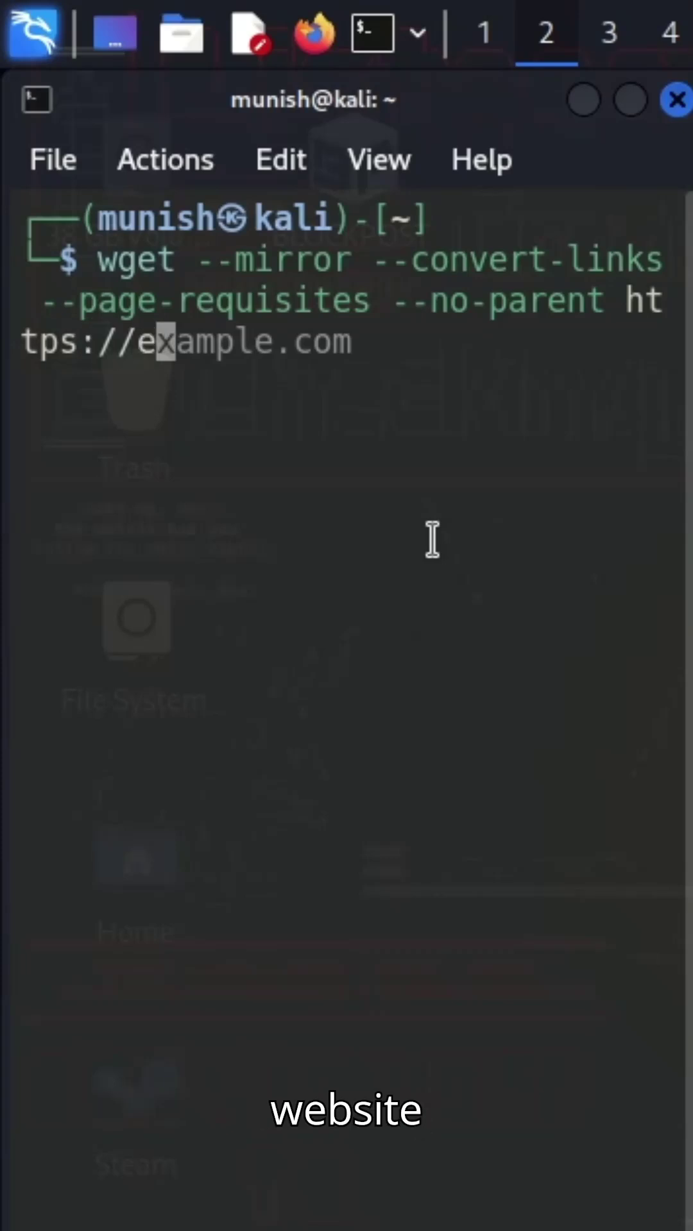
type("xamp")
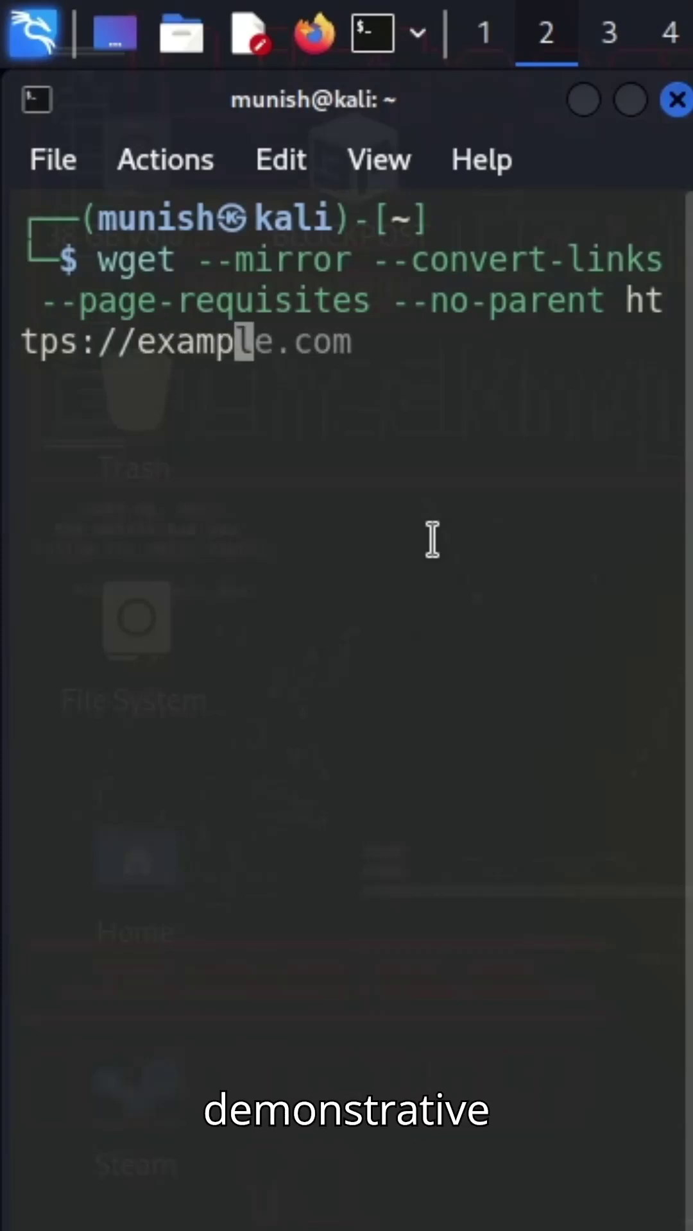
type("le.com")
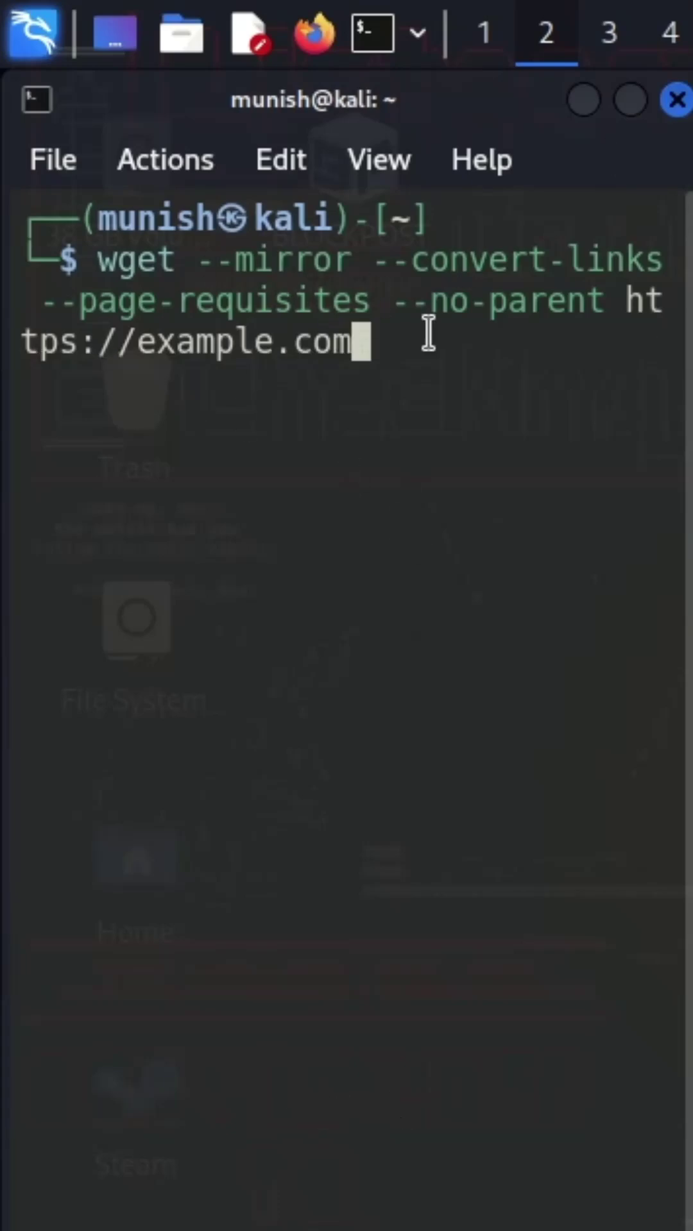
Run the wget mirror and highlight the finish timestamp and total time in its output.
key("Return")
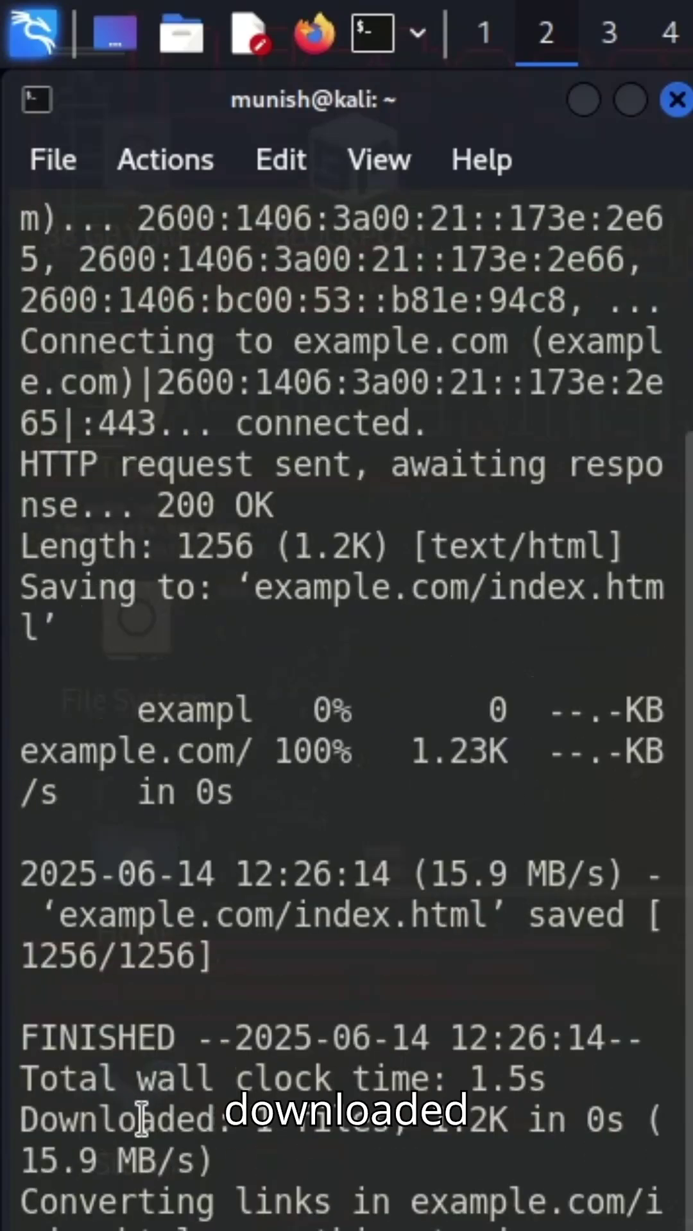
left_click_drag(664, 1037, 182, 1037)
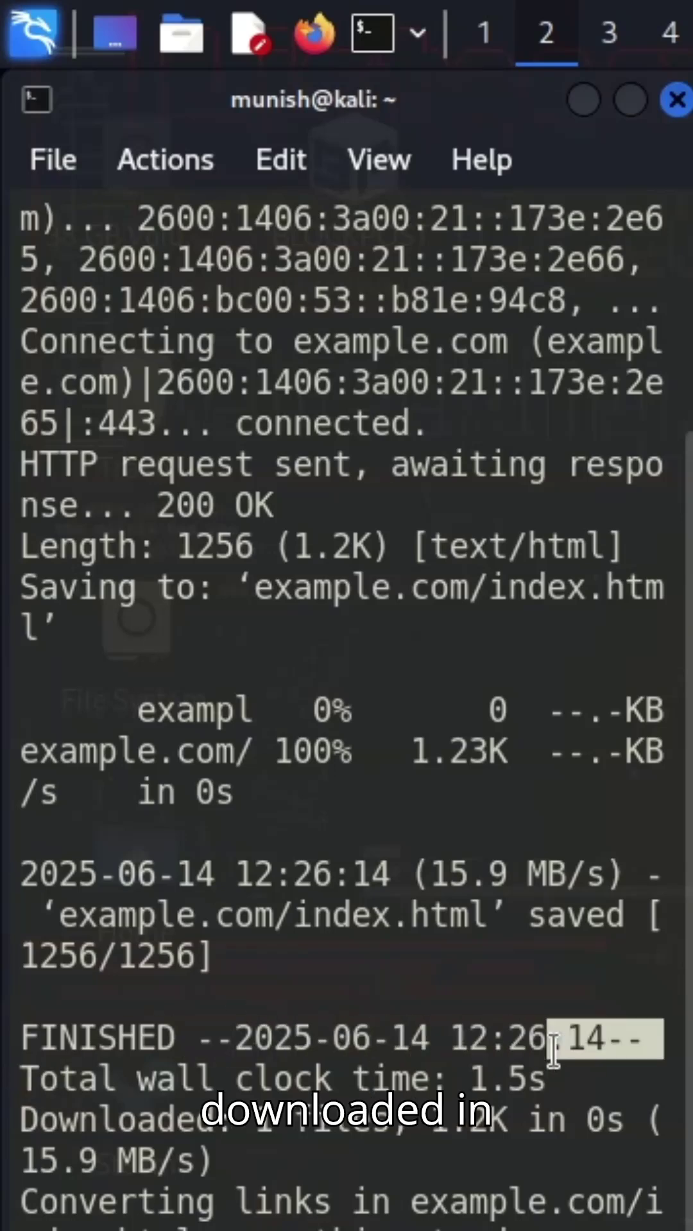
mouse_move(548, 1080)
left_mouse_down()
mouse_move(22, 1080)
mouse_move(504, 1198)
left_mouse_up()
left_click(33, 1106)
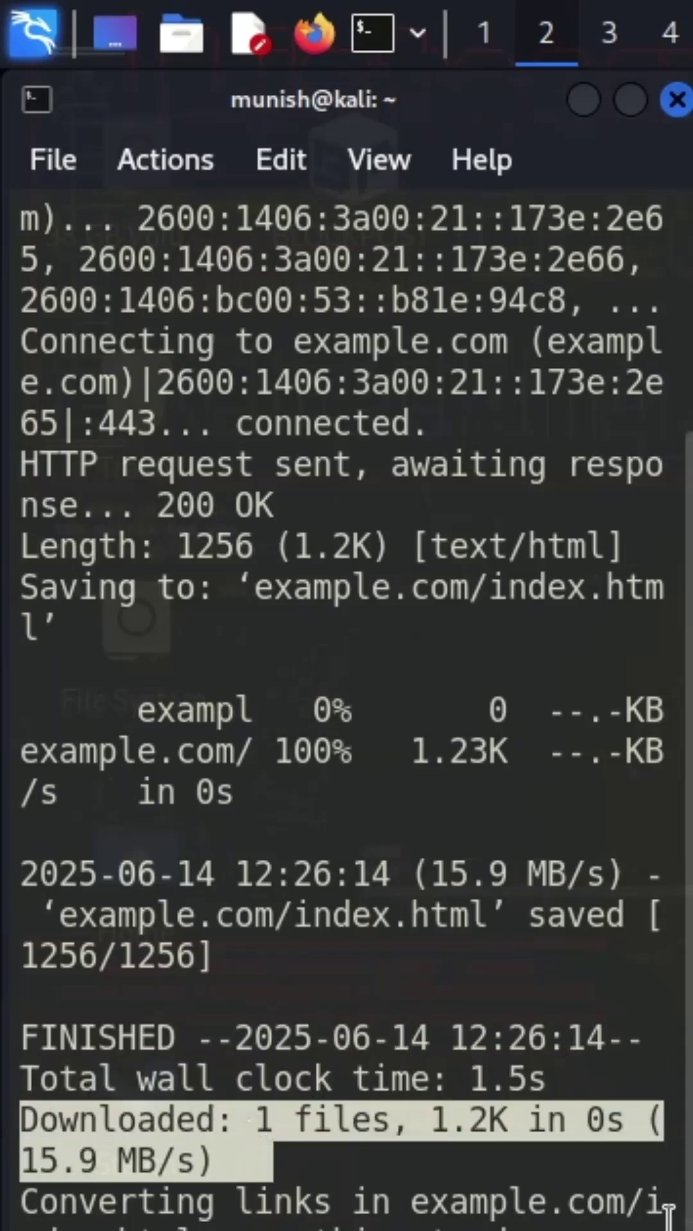
Launch the File Manager from the Kali application menu by searching 'file'.
left_click(558, 1216)
left_click(26, 29)
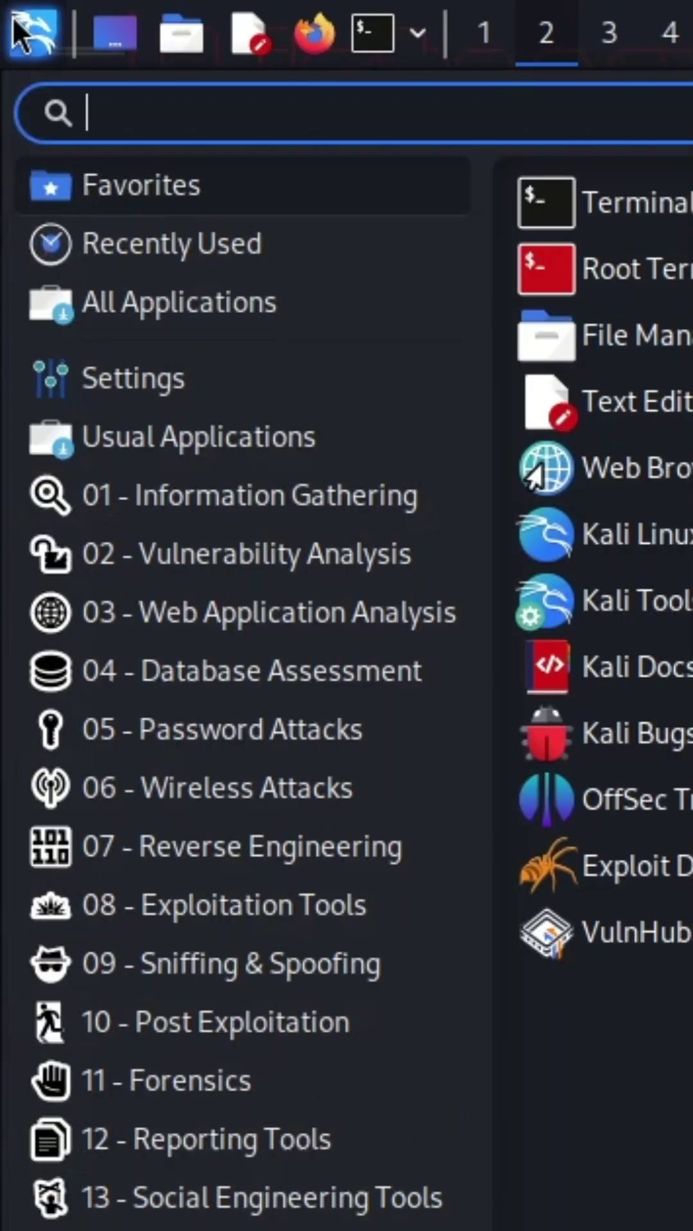
type("file")
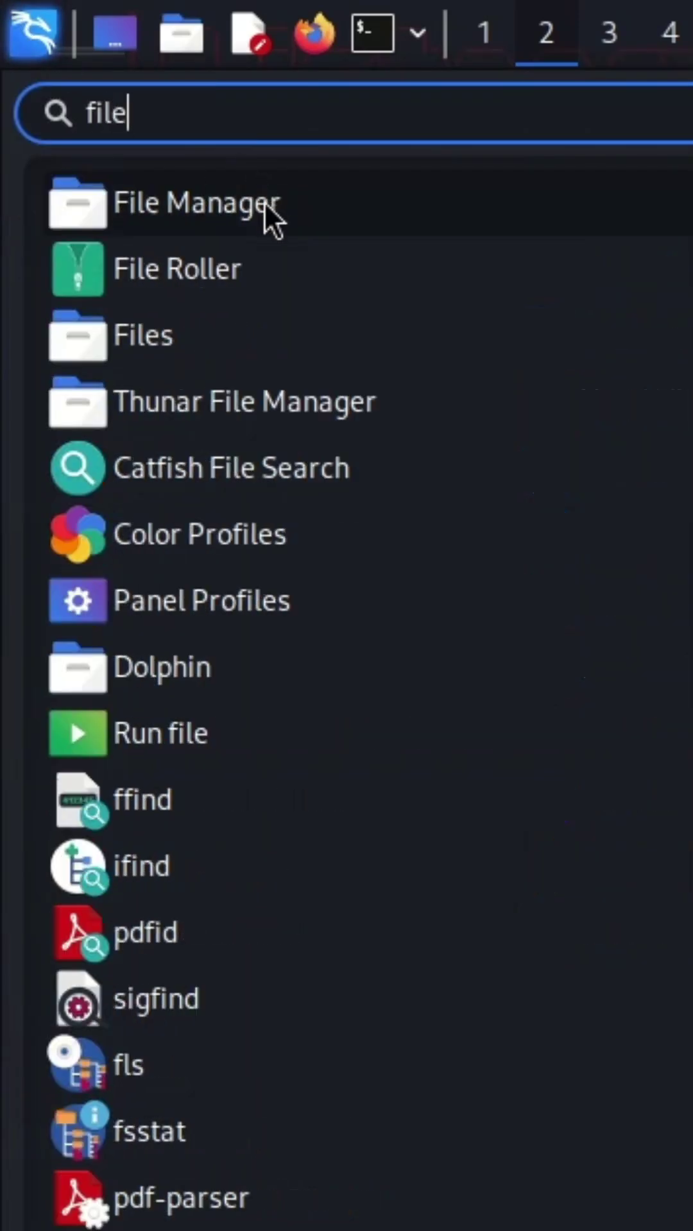
left_click(264, 203)
left_click_drag(674, 433, 678, 481)
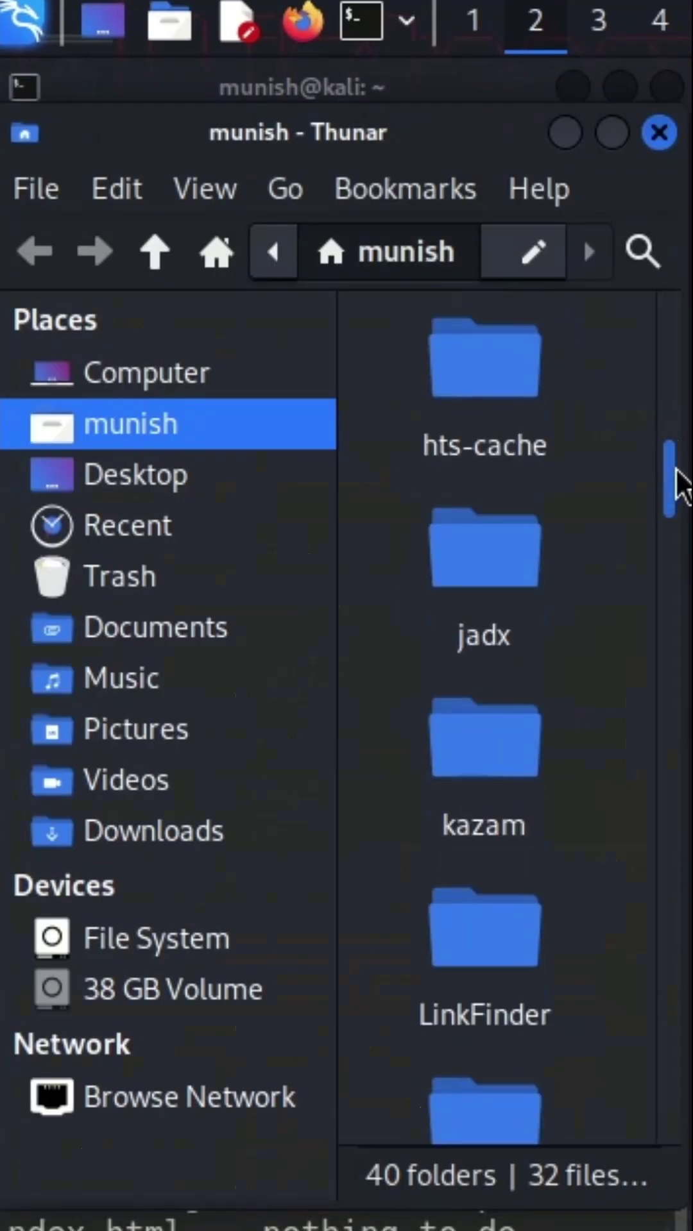
Search the home folder for 'example', view index.html inside example.com, and close Thunar.
left_click(642, 252)
type("earch: e")
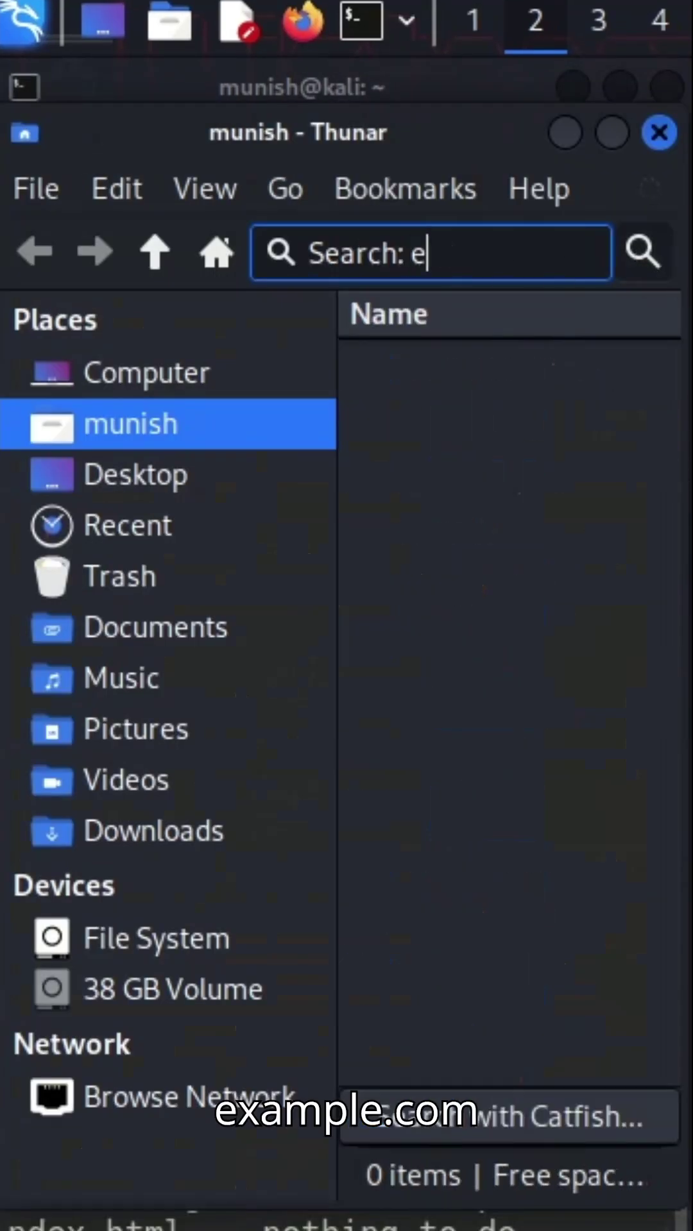
type("xample")
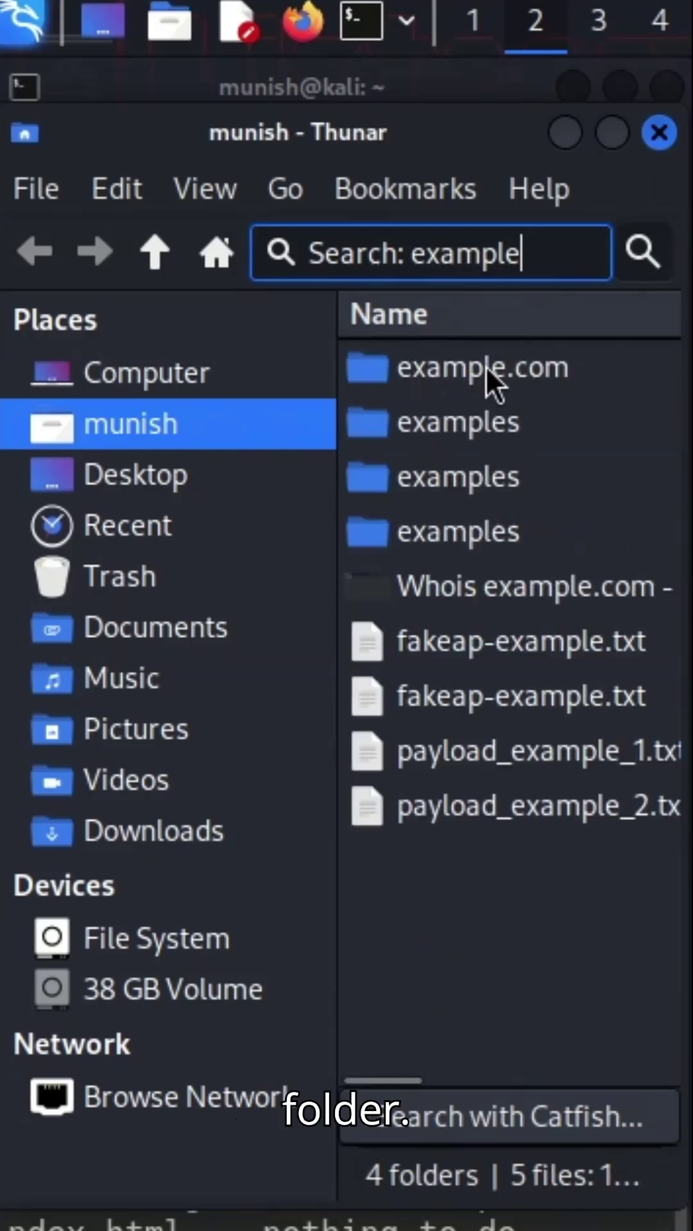
double_click(489, 369)
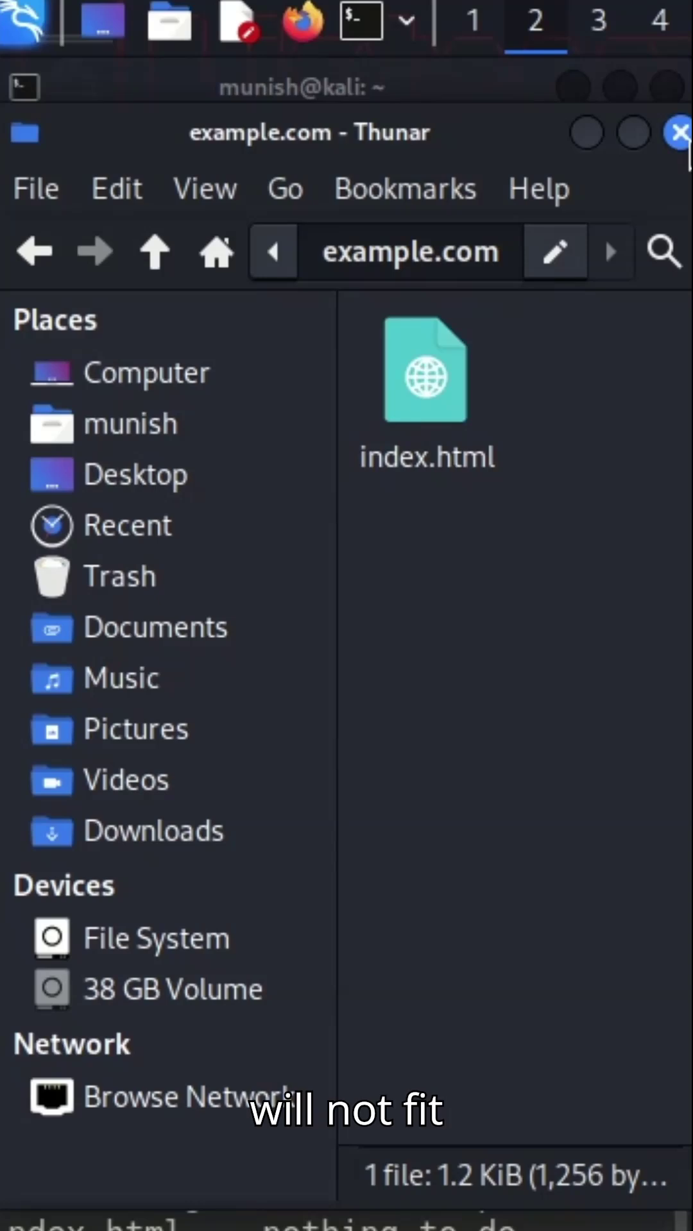
left_click(678, 133)
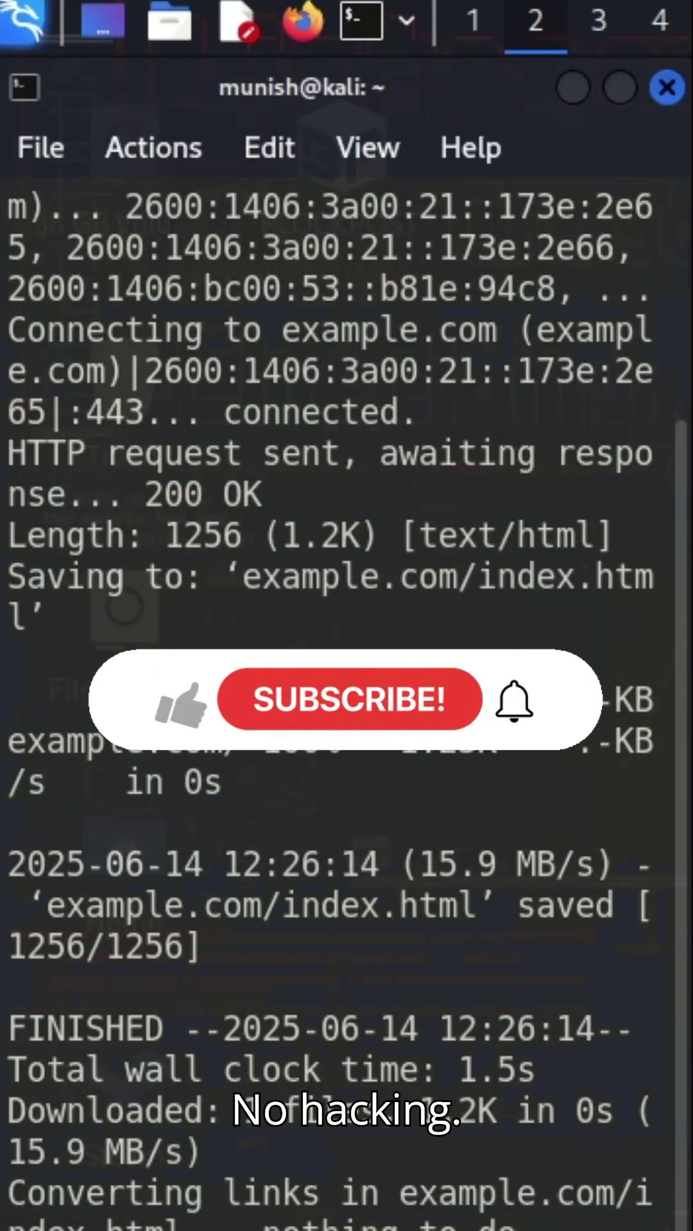